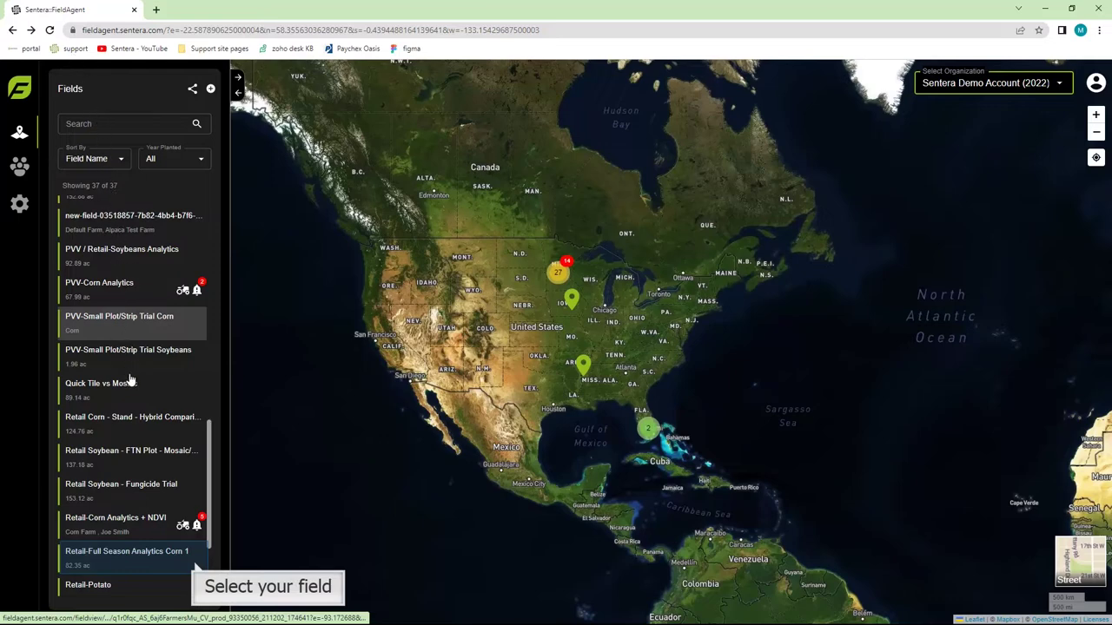
Open the Retail-Full Season Analytics Corn 1 field to show its 82.35 ac boundary.
{"action": "left_click", "coordinate": [133, 552]}
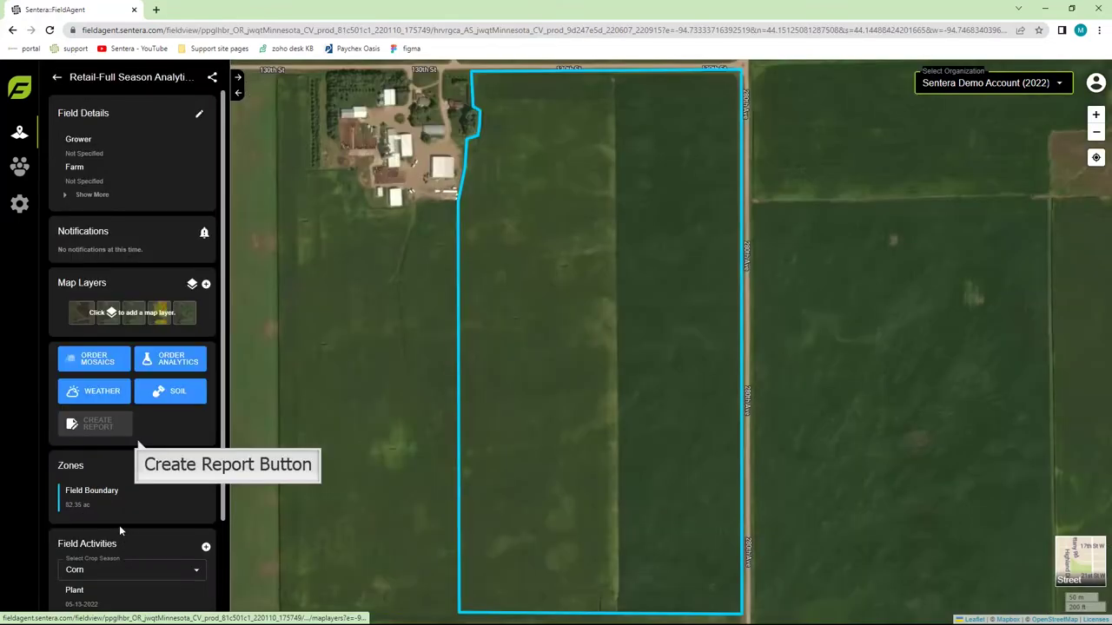
{"action": "mouse_move", "coordinate": [113, 428]}
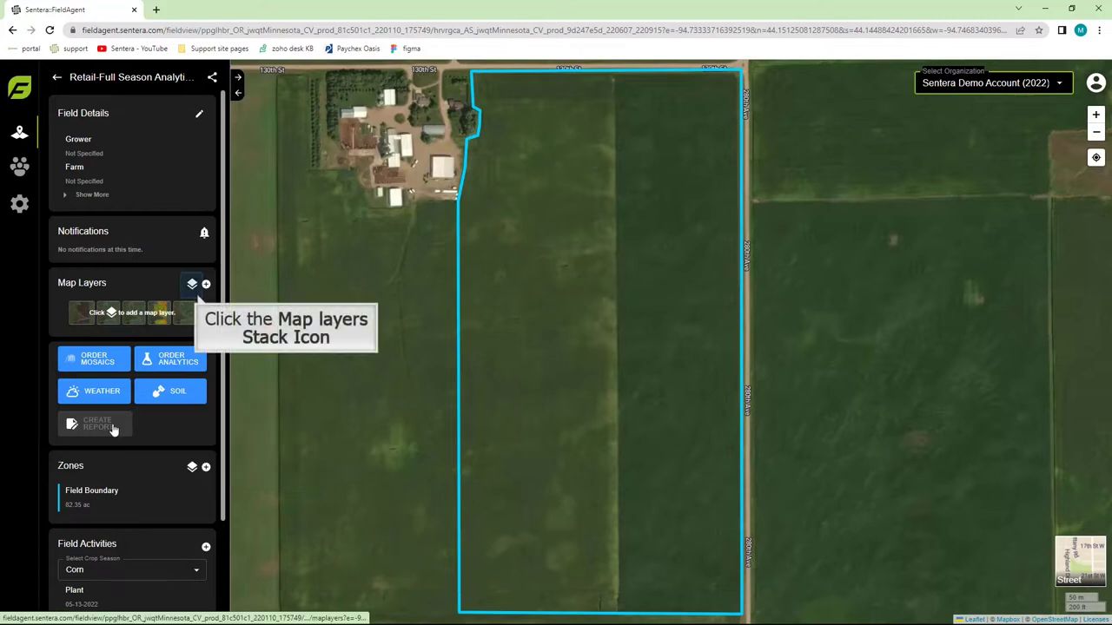
Add the 07-28-2022 satellite NDVI layer to the map, clipped to the field boundary.
{"action": "left_click", "coordinate": [191, 286]}
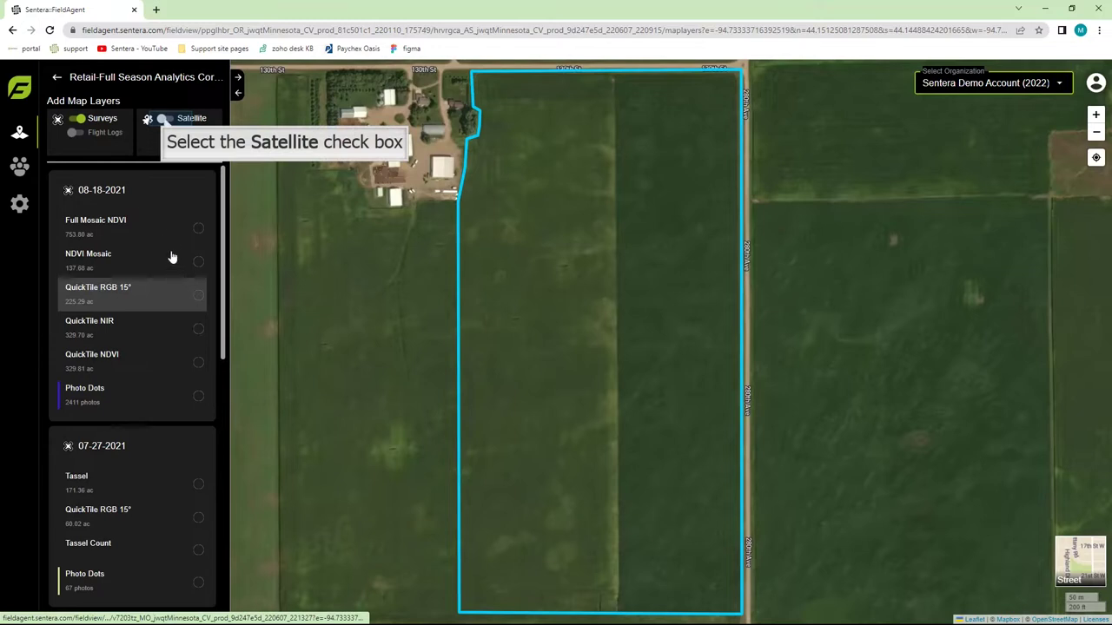
{"action": "left_click", "coordinate": [165, 120]}
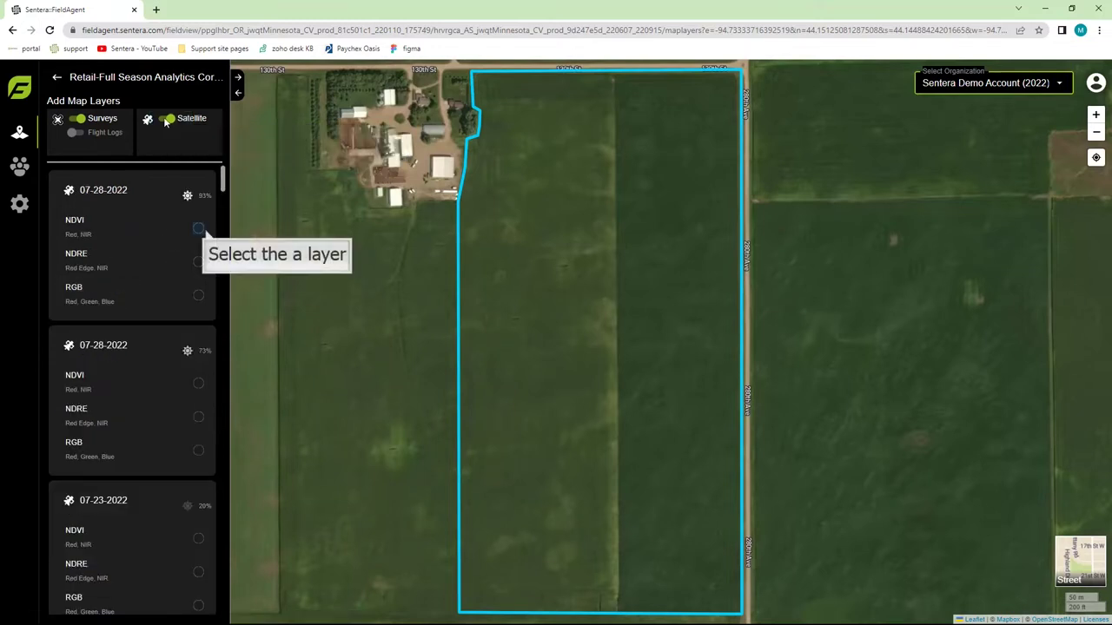
{"action": "left_click", "coordinate": [198, 230]}
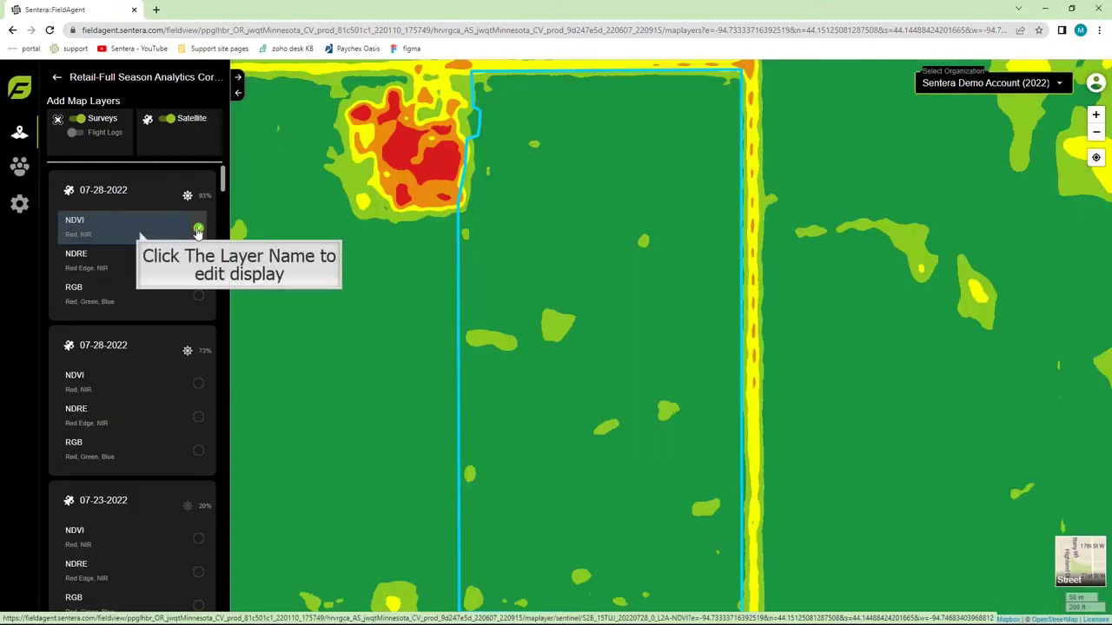
{"action": "left_click", "coordinate": [130, 233]}
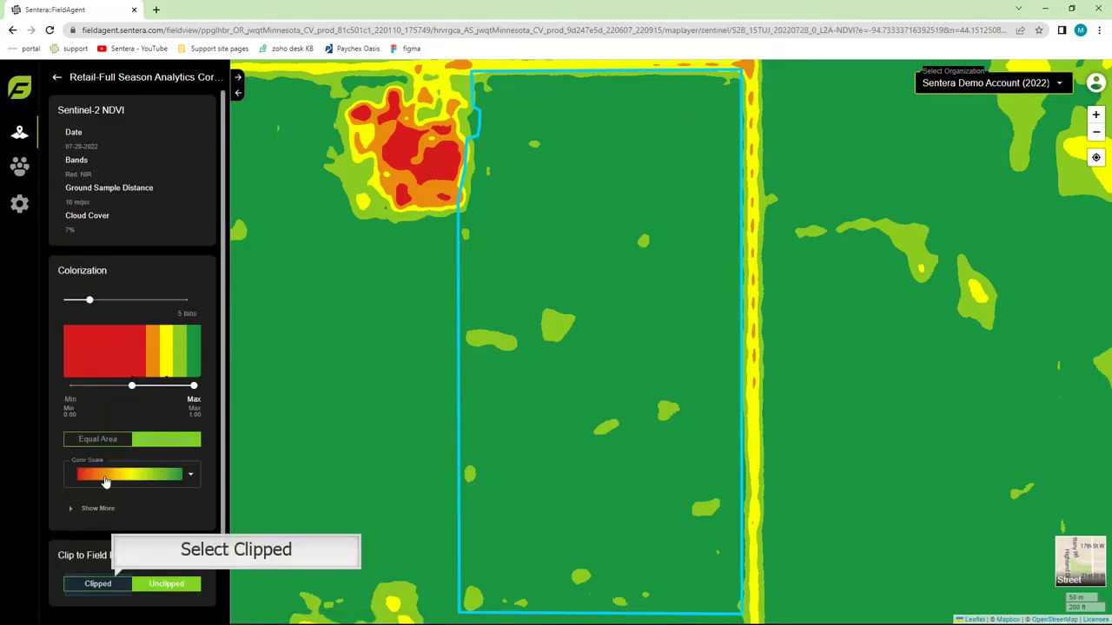
{"action": "left_click", "coordinate": [101, 584]}
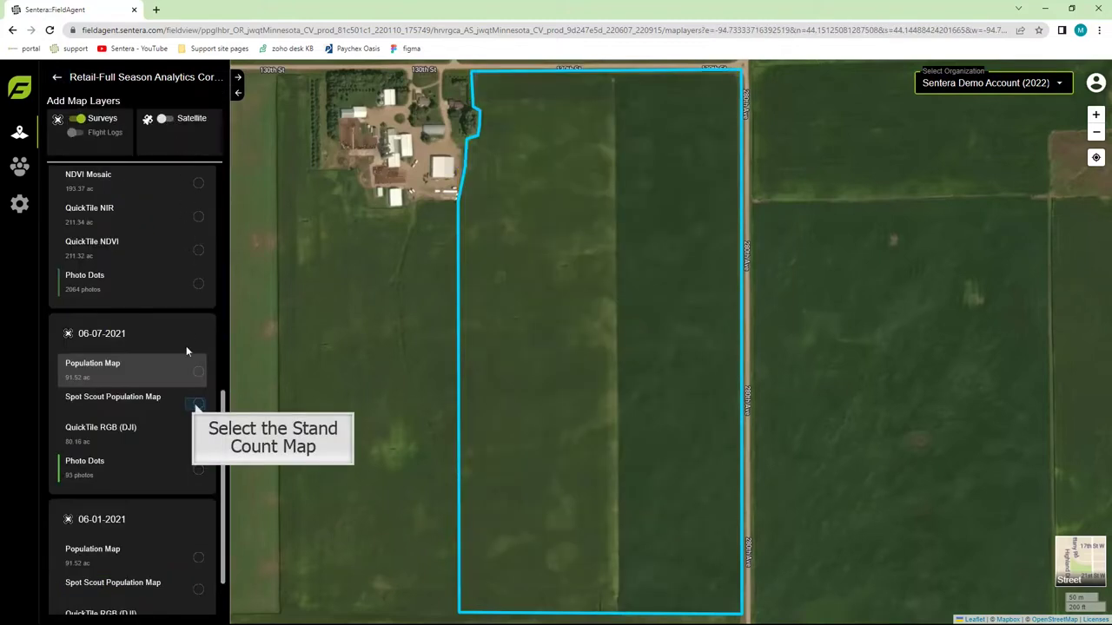
Display the Spot Scout Population Map, colorized with 10 Equal Spacing bins.
{"action": "left_click", "coordinate": [185, 401]}
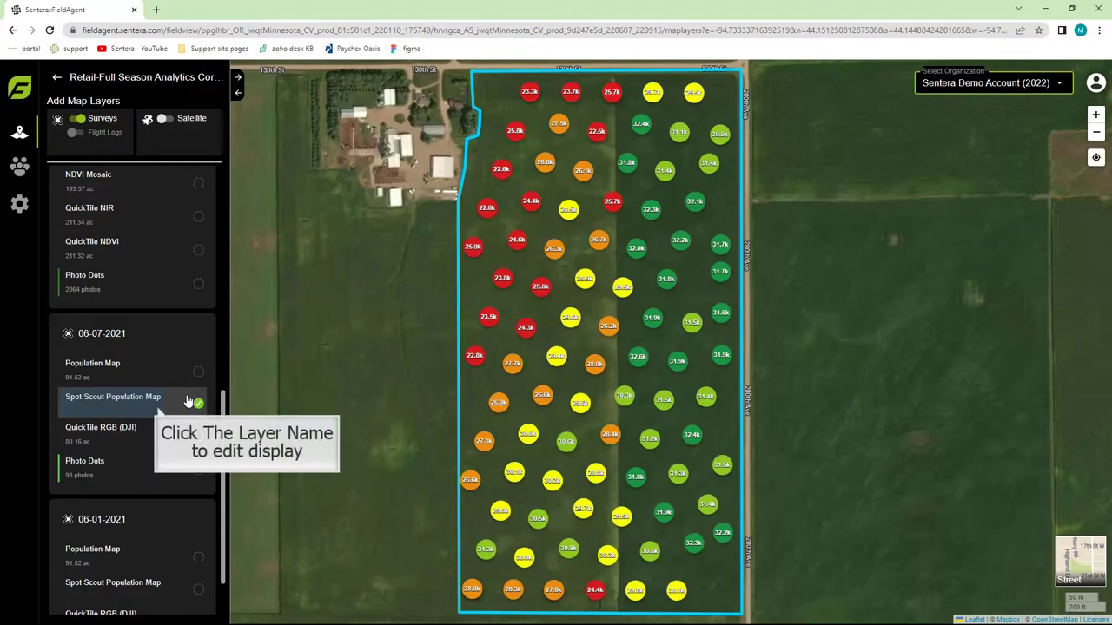
{"action": "left_click", "coordinate": [153, 405]}
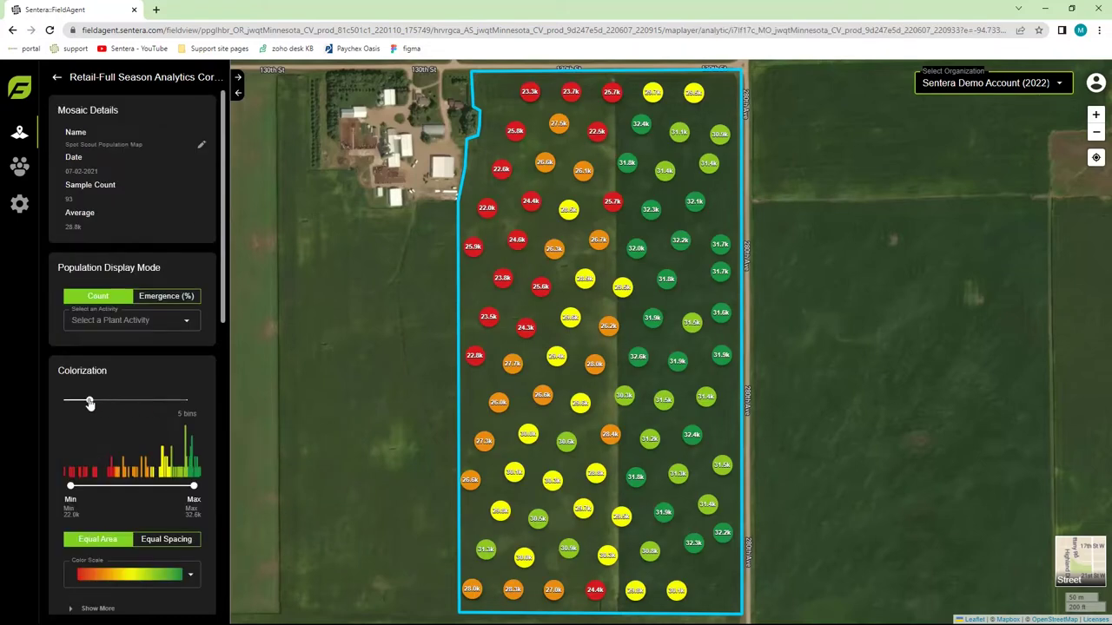
{"action": "left_click_drag", "start_coordinate": [90, 402], "coordinate": [123, 404]}
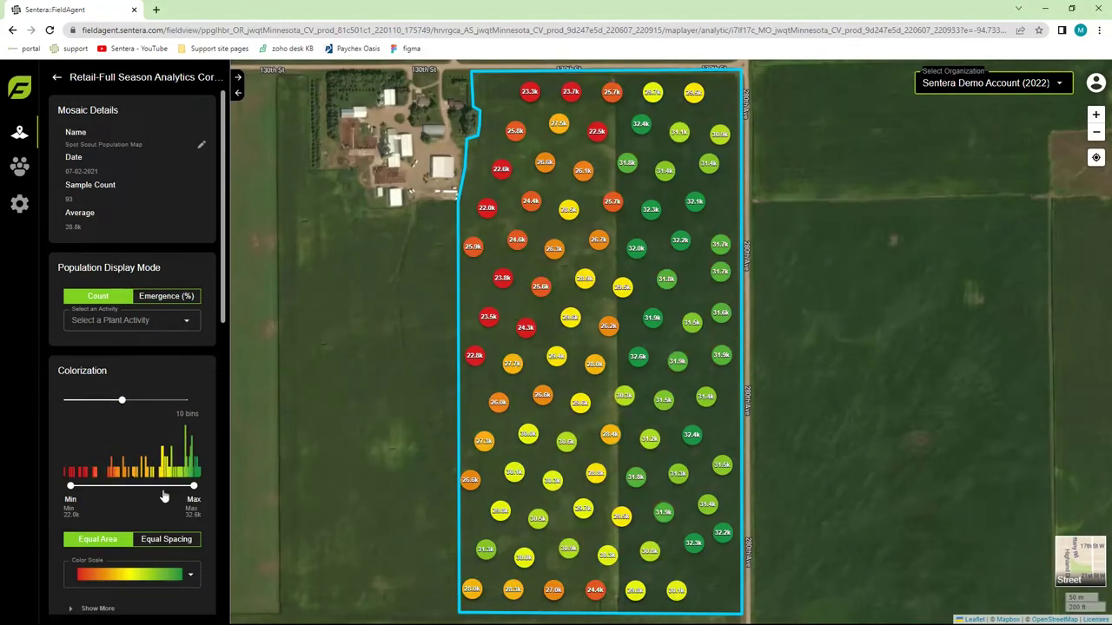
{"action": "left_click", "coordinate": [165, 540]}
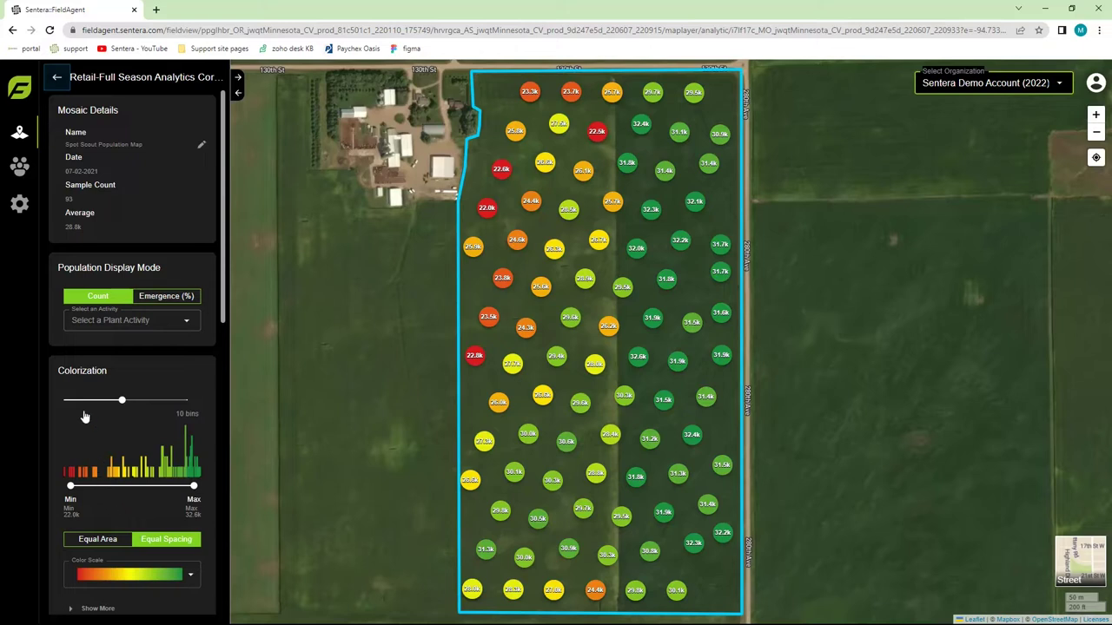
Return to the field's details overview and create a Stand Count Report.
{"action": "left_click", "coordinate": [57, 77]}
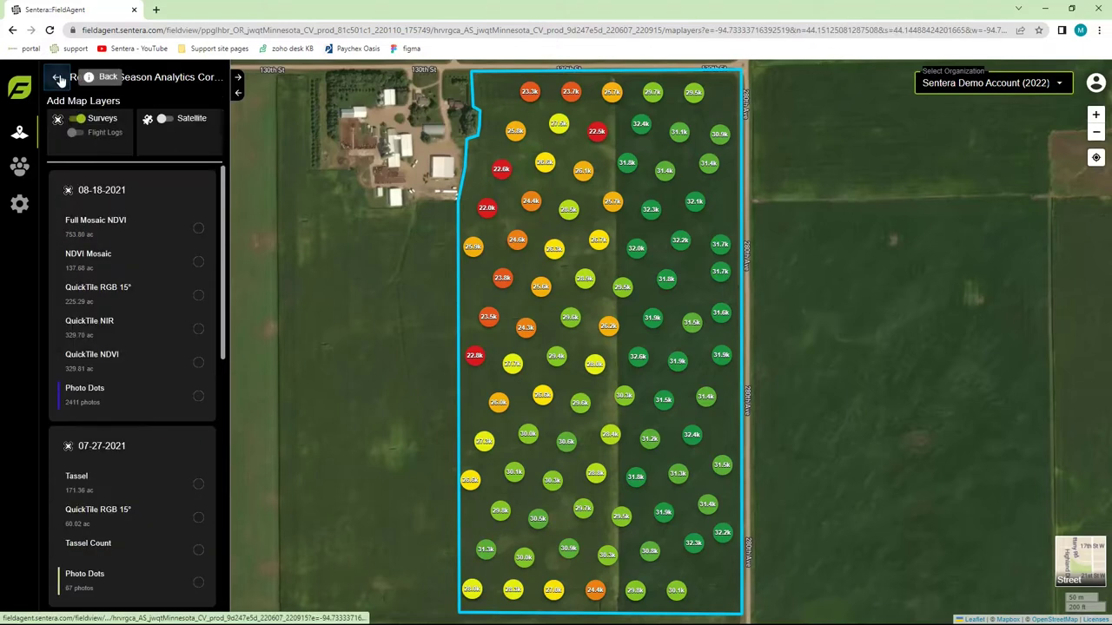
{"action": "left_click", "coordinate": [58, 78]}
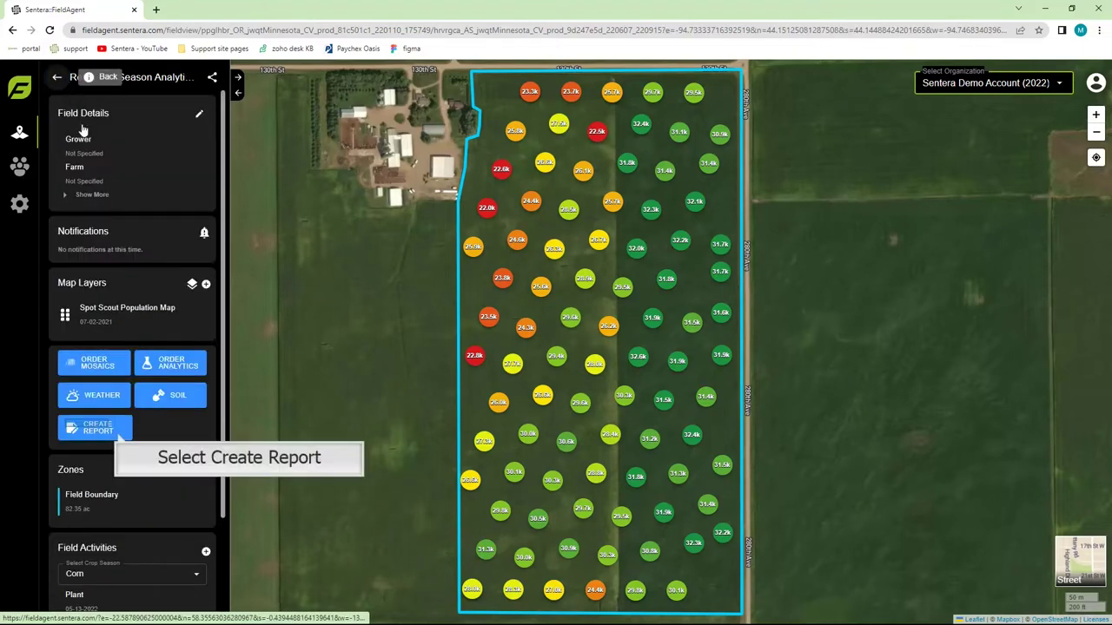
{"action": "left_click", "coordinate": [97, 427]}
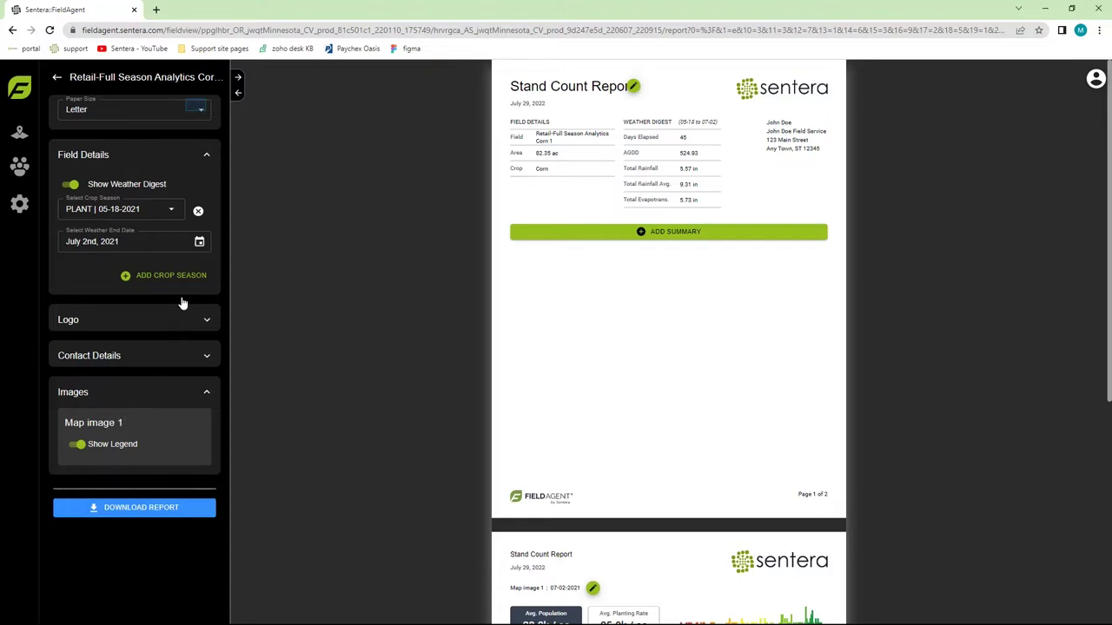
{"action": "left_click", "coordinate": [198, 109]}
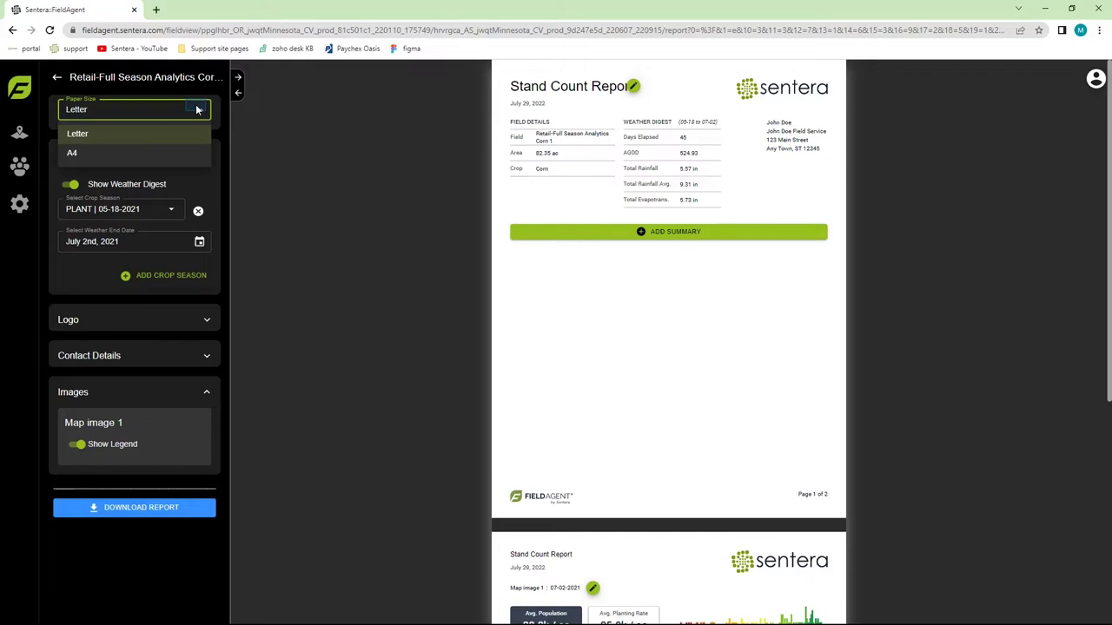
Keep Letter paper size and set the weather end date to July 29, 2021.
{"action": "left_click", "coordinate": [197, 109]}
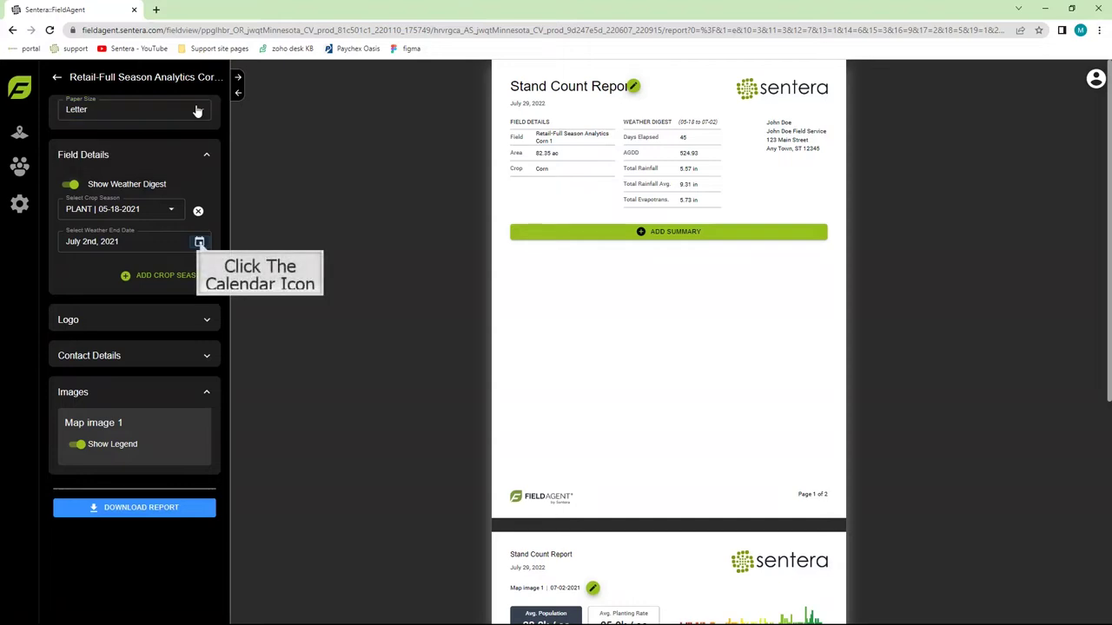
{"action": "left_click", "coordinate": [199, 243]}
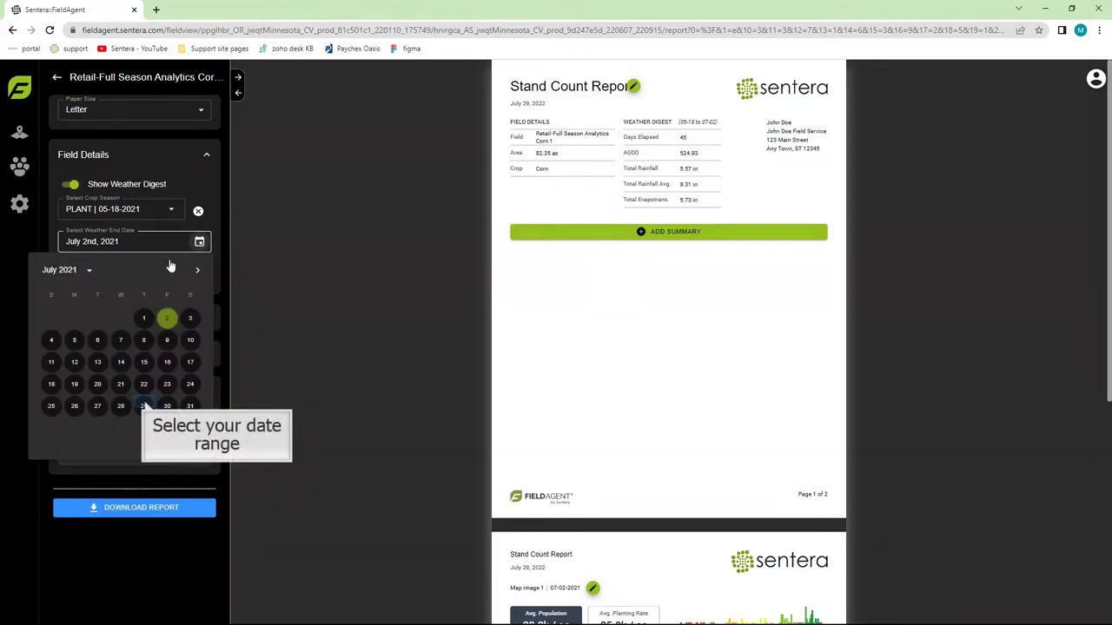
{"action": "left_click", "coordinate": [143, 406]}
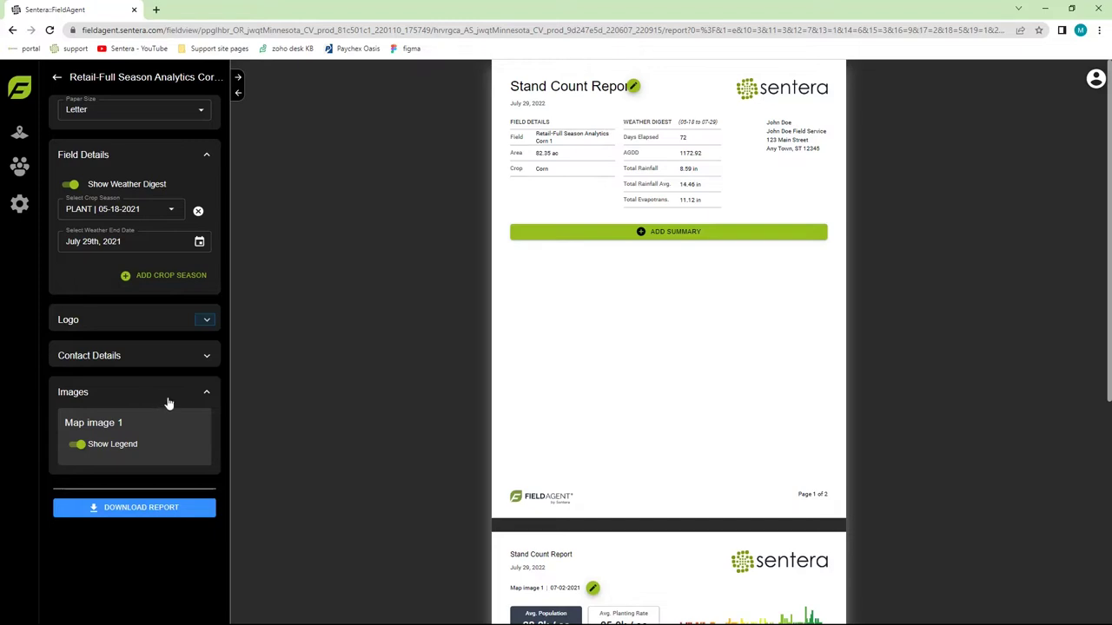
Expand Contact Details and open the contact's full address card, leaving Logo settings collapsed.
{"action": "left_click", "coordinate": [206, 320]}
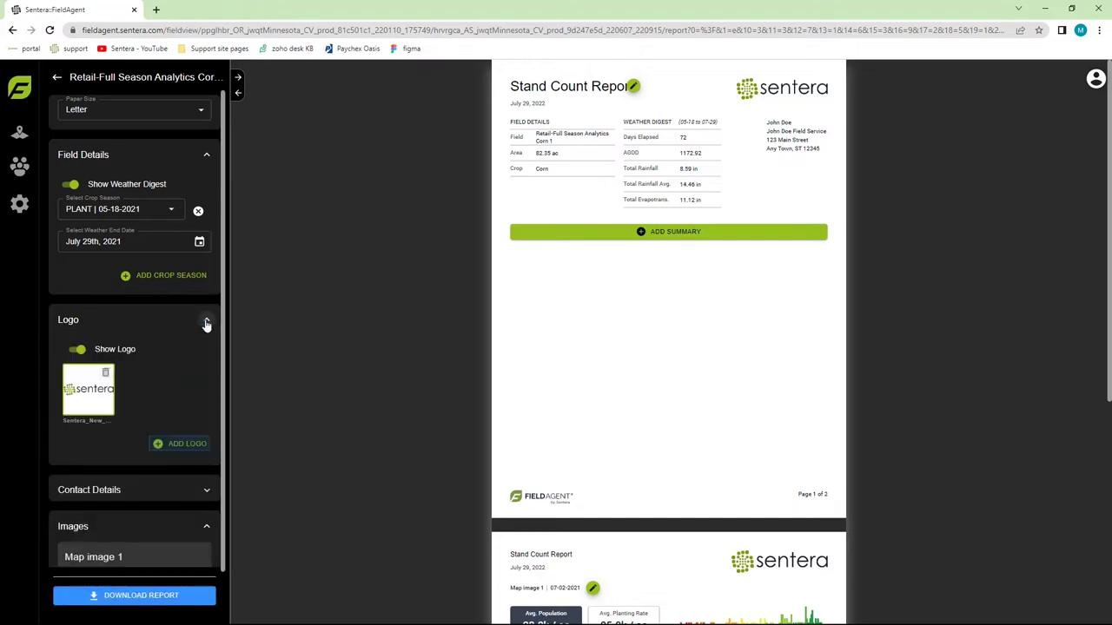
{"action": "left_click", "coordinate": [174, 447]}
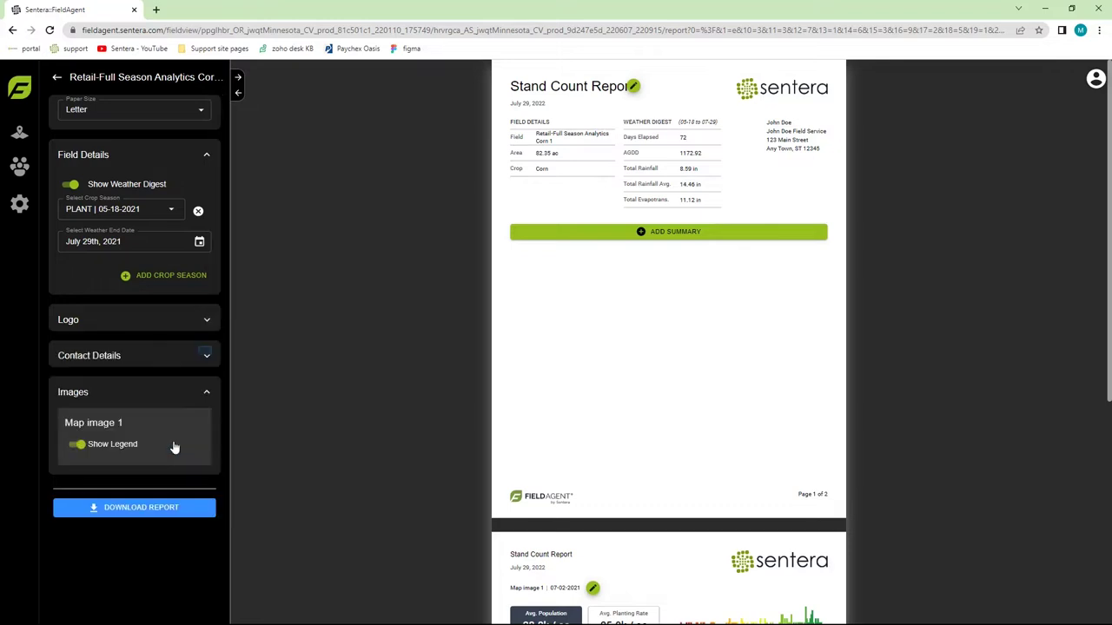
{"action": "left_click", "coordinate": [207, 353]}
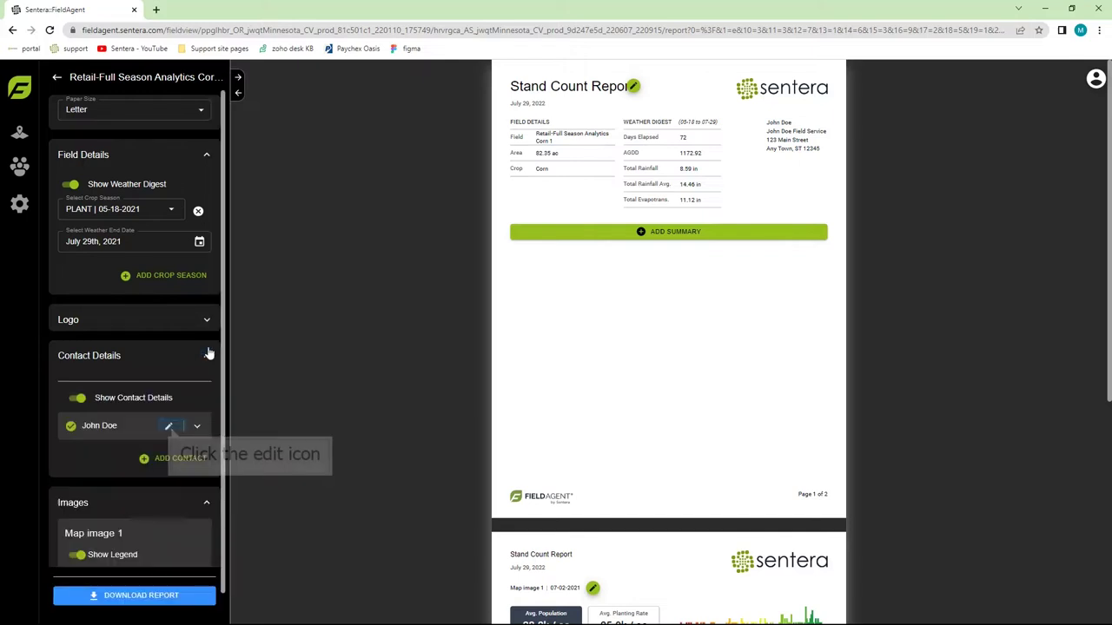
{"action": "left_click", "coordinate": [170, 429]}
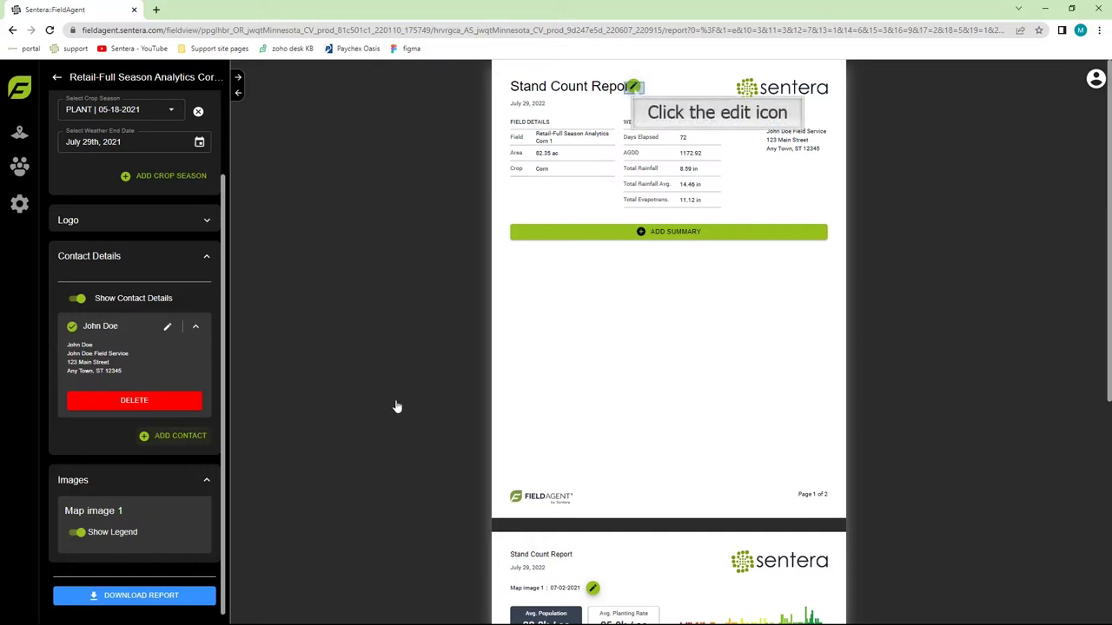
Keep the title 'Stand Count Report' and type the note 'add notes here' under the page-2 map.
{"action": "left_click", "coordinate": [633, 88]}
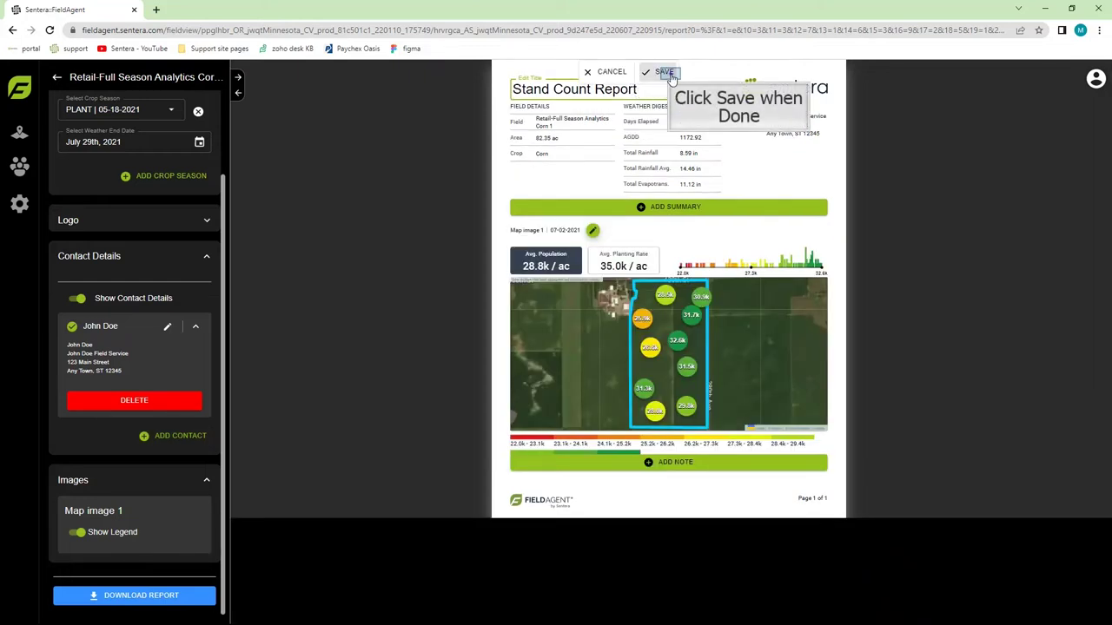
{"action": "left_click", "coordinate": [664, 72]}
{"action": "scroll", "coordinate": [619, 258], "scroll_direction": "down", "scroll_amount": 3}
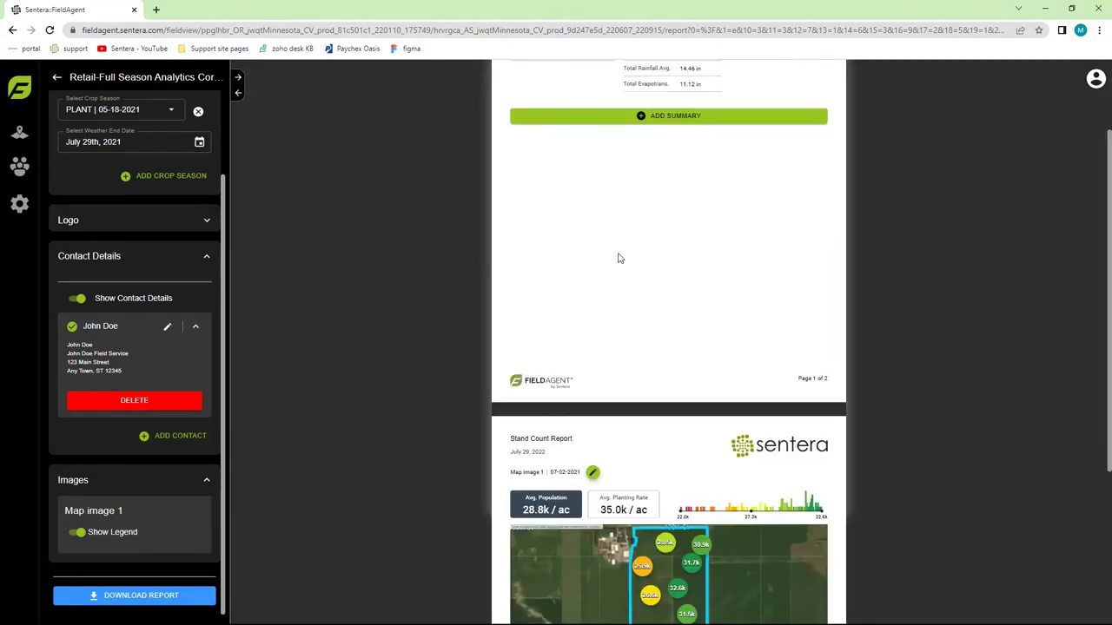
{"action": "scroll", "coordinate": [620, 258], "scroll_direction": "down", "scroll_amount": 2}
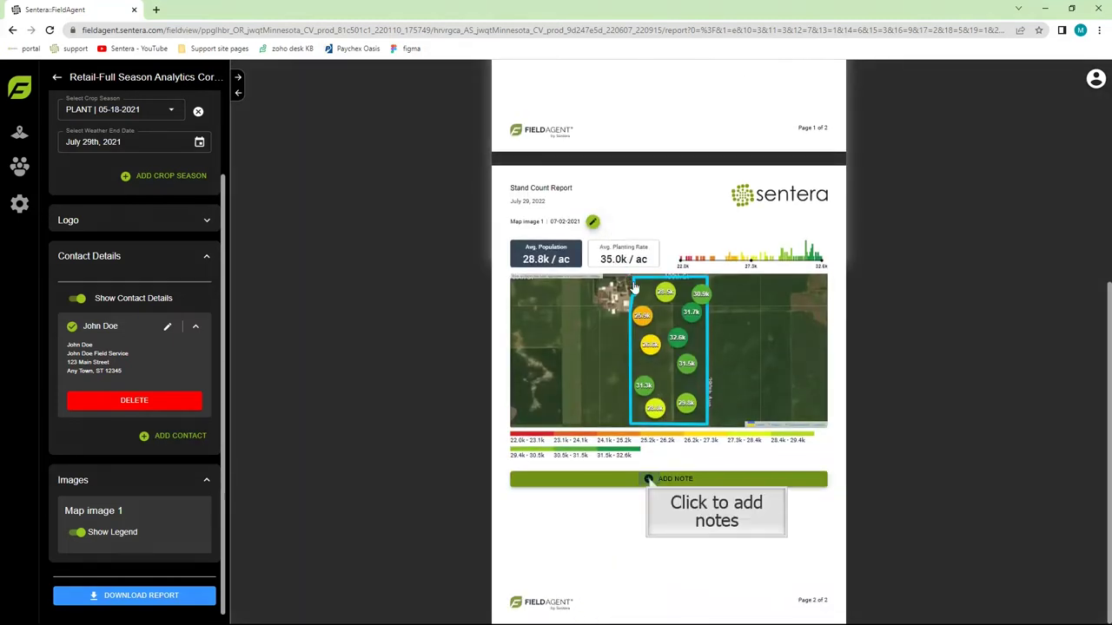
{"action": "left_click", "coordinate": [649, 478]}
{"action": "type", "text": "add not"}
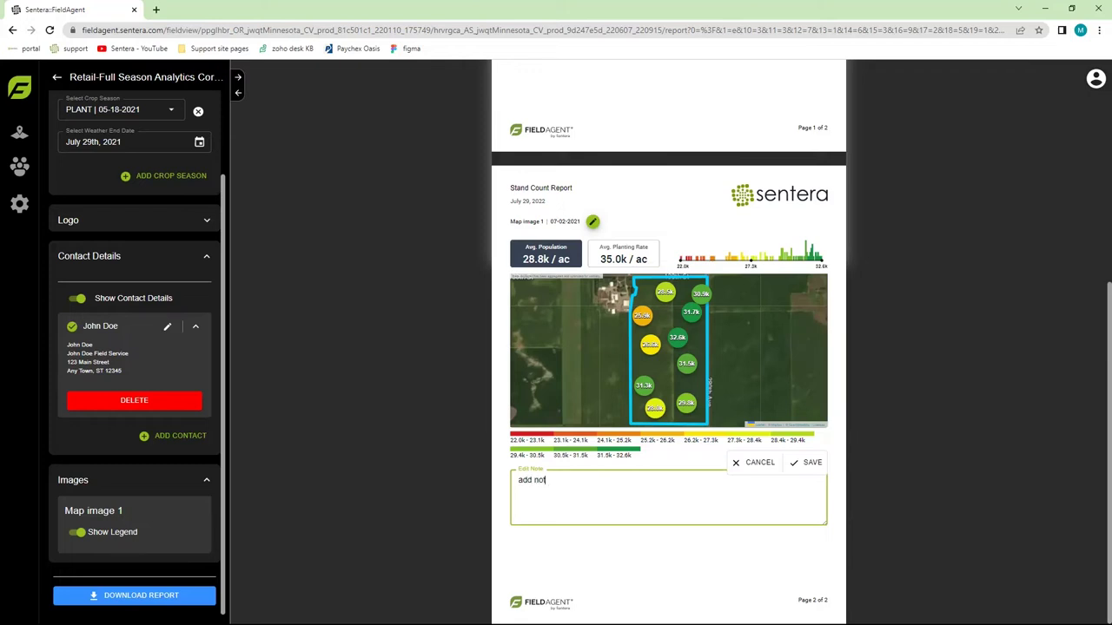
{"action": "type", "text": "es here"}
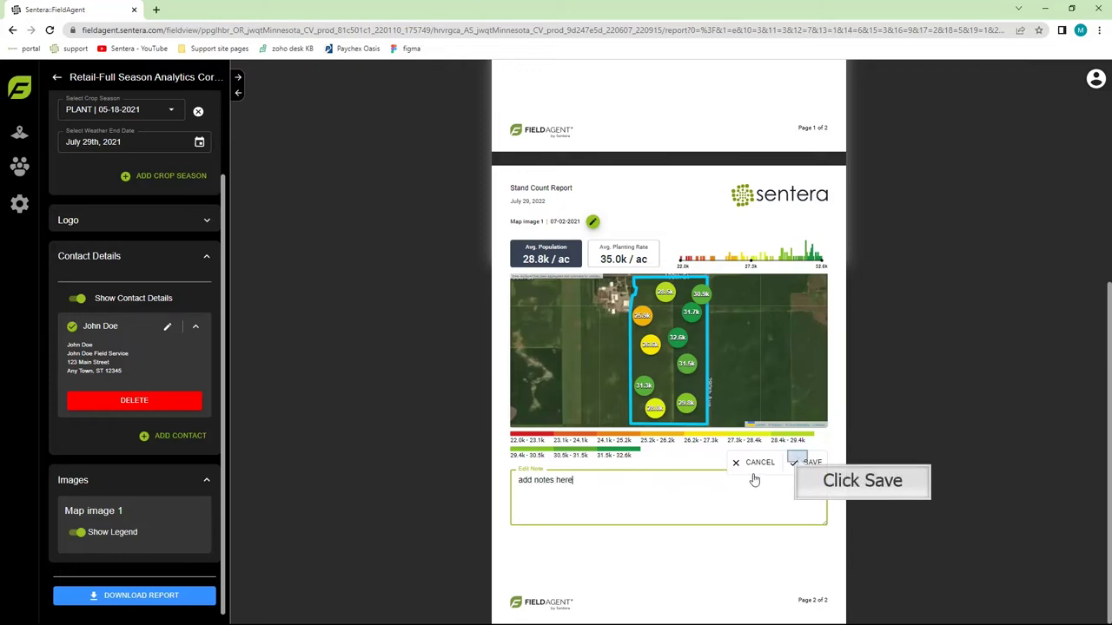
Save the map note, download the report as a PDF, and exit the report builder.
{"action": "left_click", "coordinate": [798, 461]}
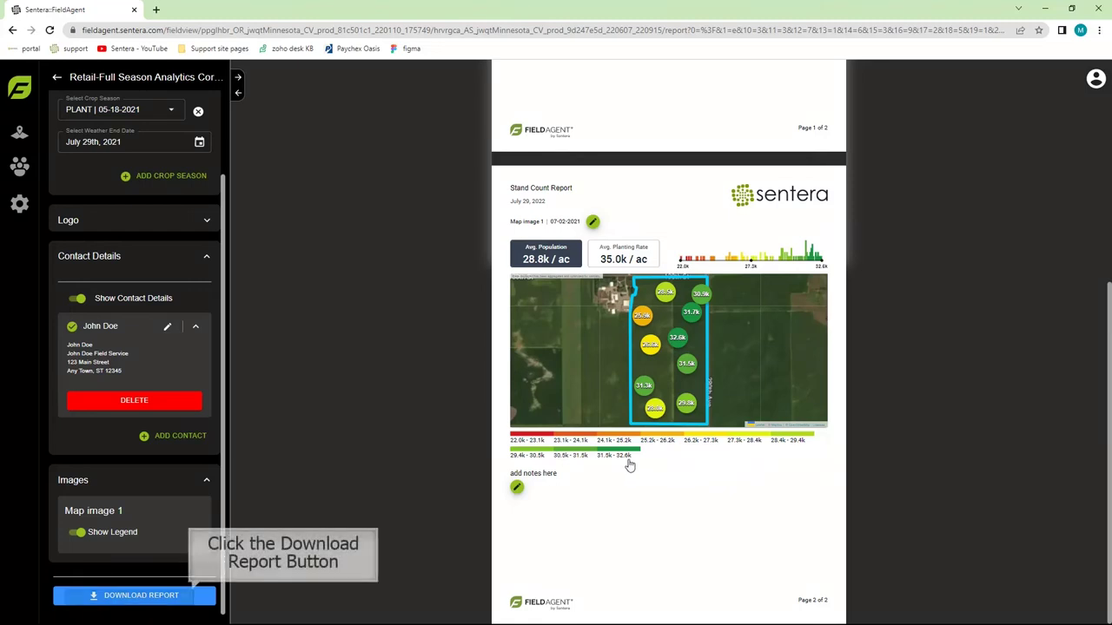
{"action": "left_click", "coordinate": [179, 595]}
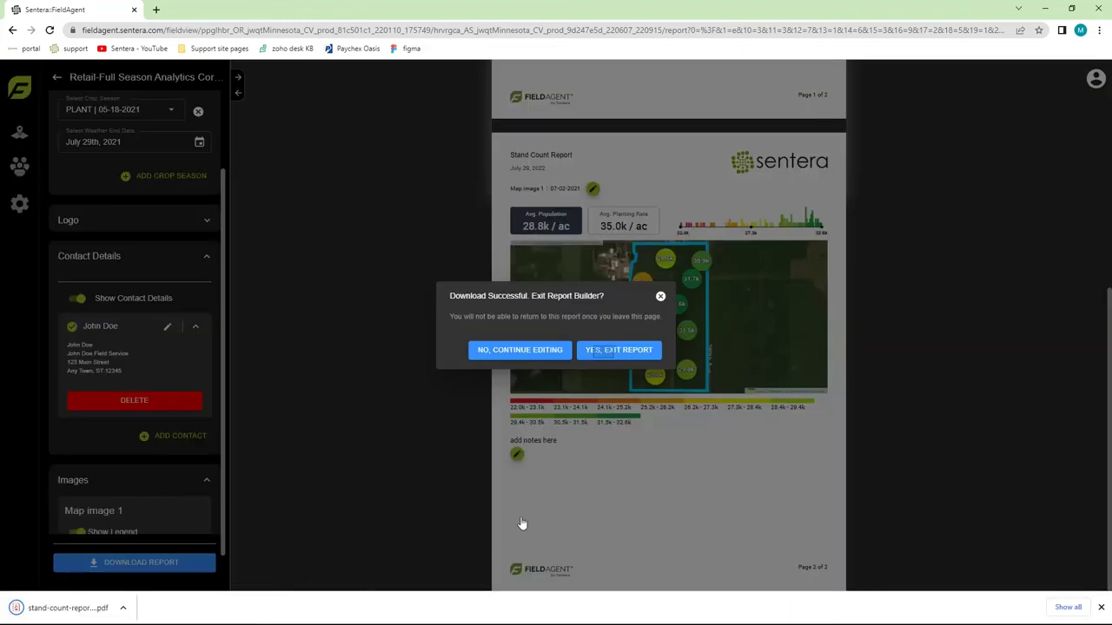
{"action": "left_click", "coordinate": [604, 351]}
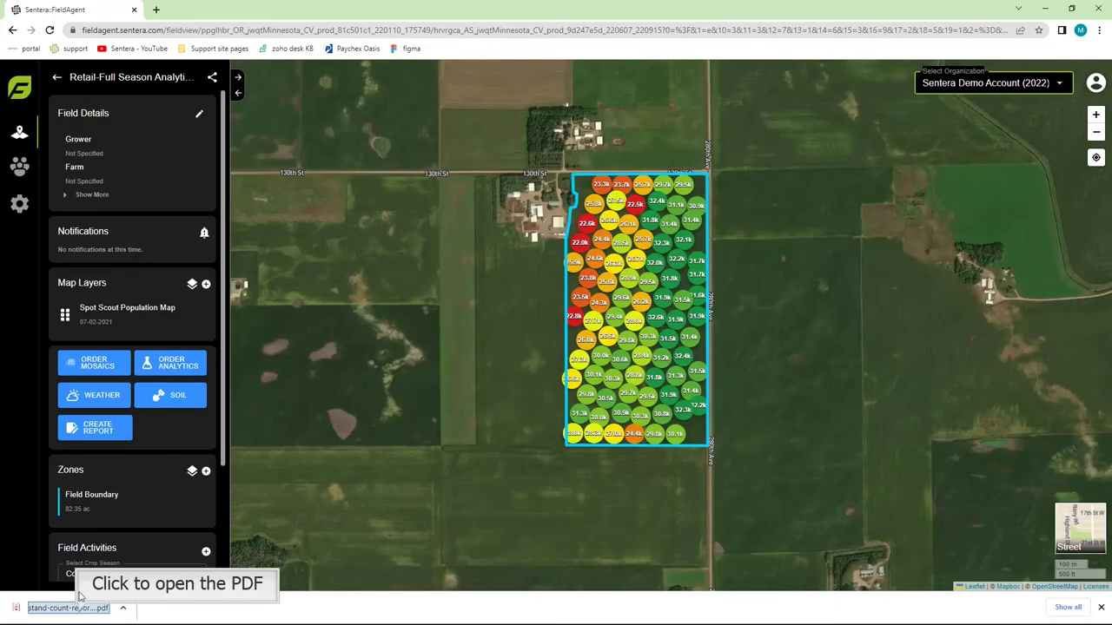
Open the downloaded Stand Count Report PDF and view page 2's population map and note.
{"action": "left_click", "coordinate": [78, 604]}
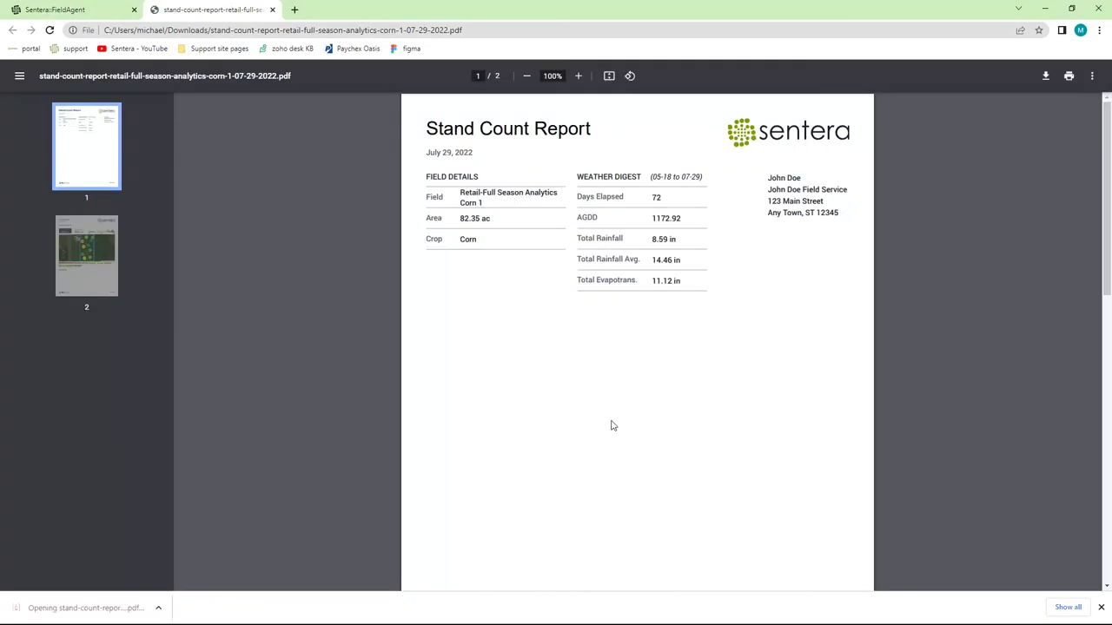
{"action": "scroll", "coordinate": [610, 425], "scroll_direction": "down", "scroll_amount": 8}
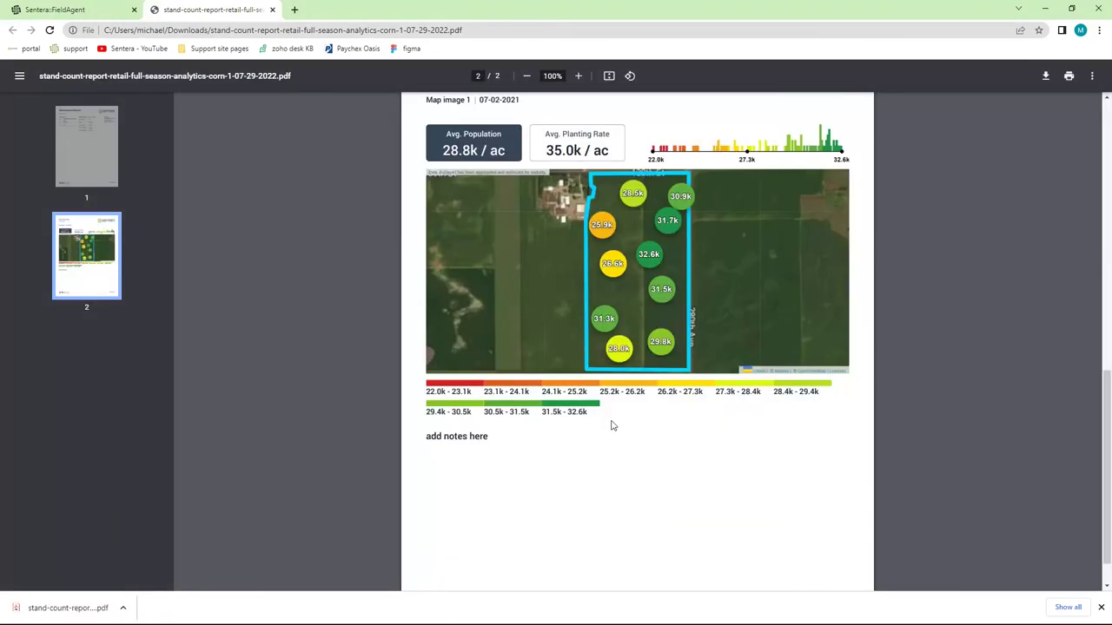